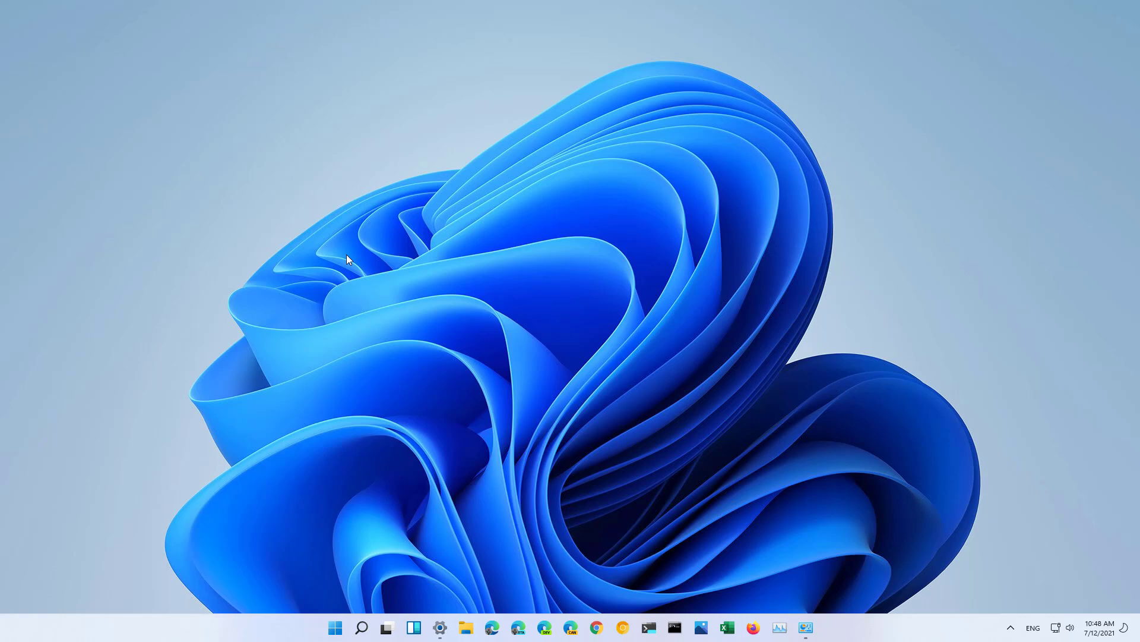
- From Settings > System > Recovery, restart into Advanced startup and confirm Restart now
{"action": "key", "text": "super"}
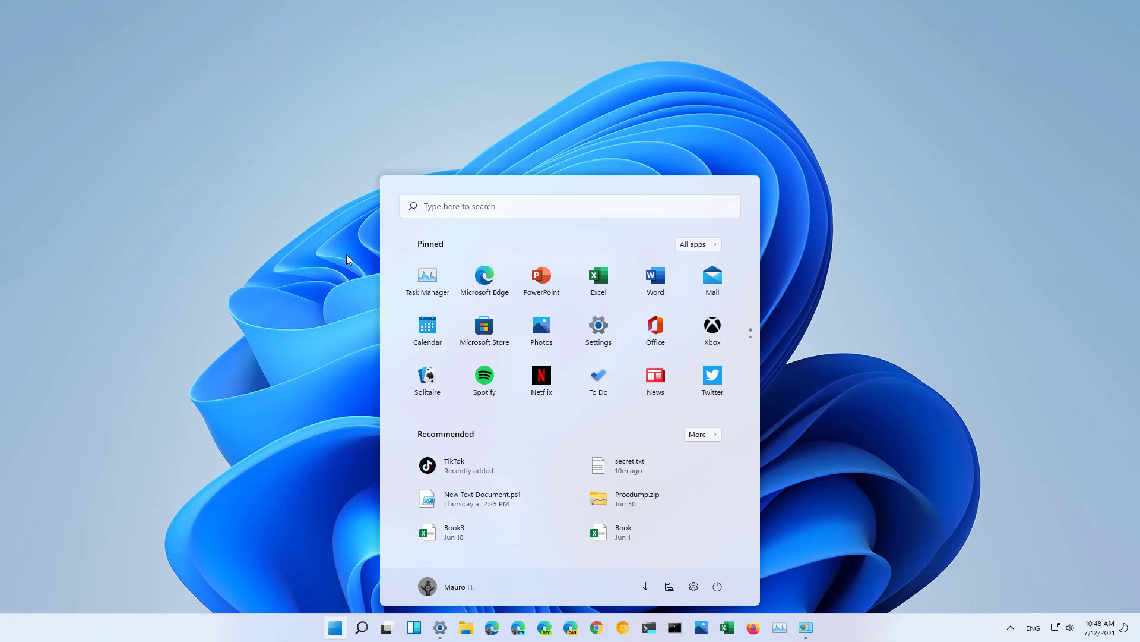
{"action": "type", "text": "settings"}
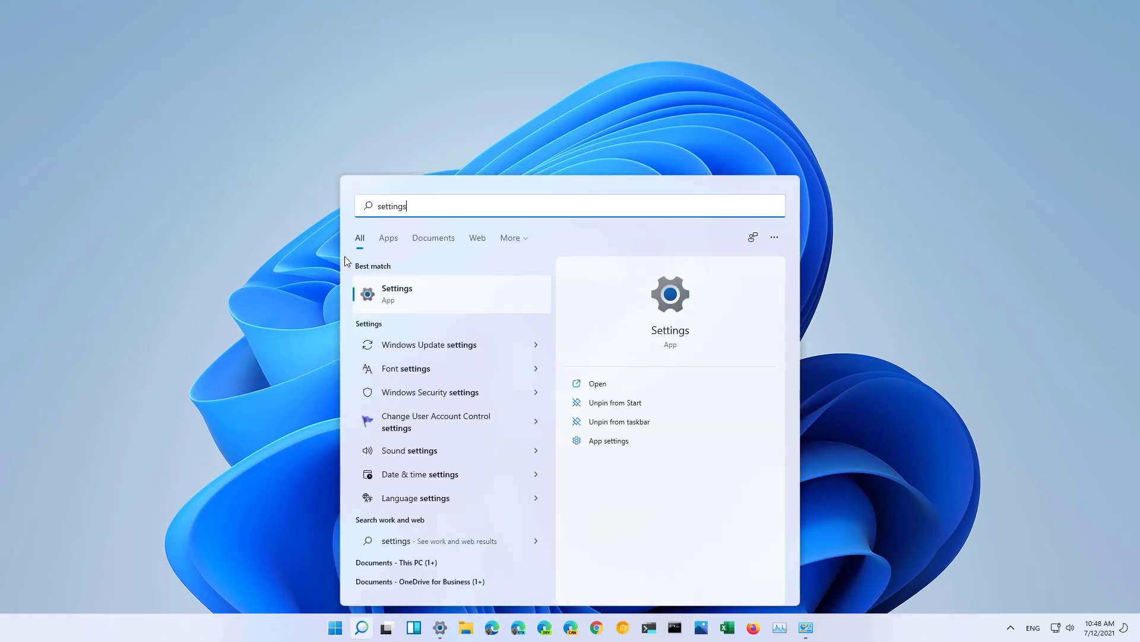
{"action": "left_click", "coordinate": [408, 306]}
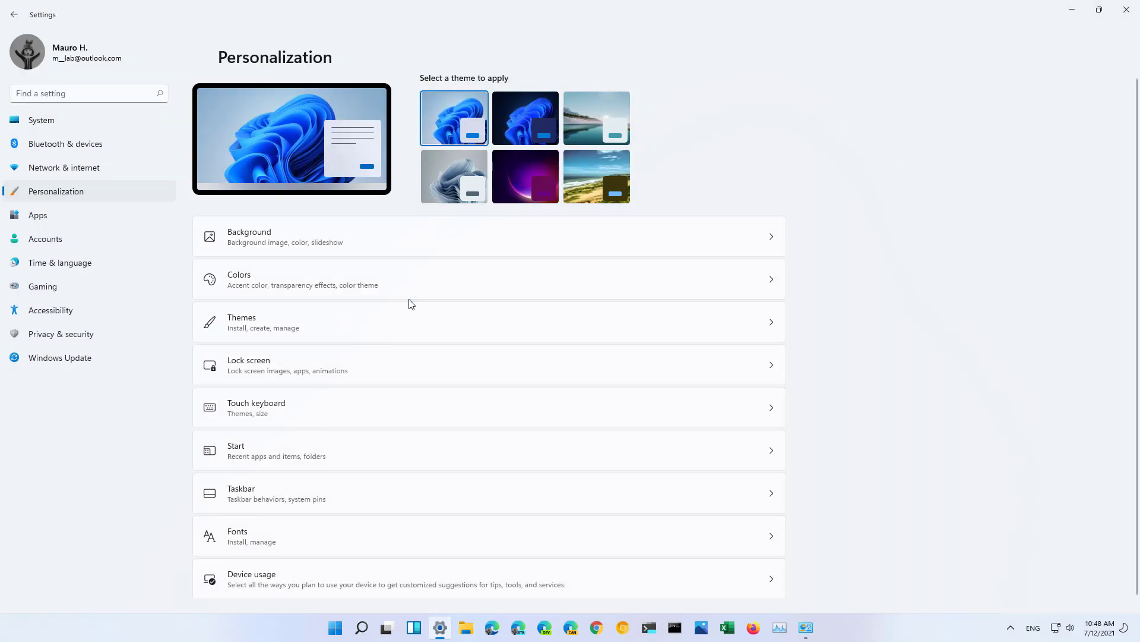
{"action": "left_click", "coordinate": [77, 118]}
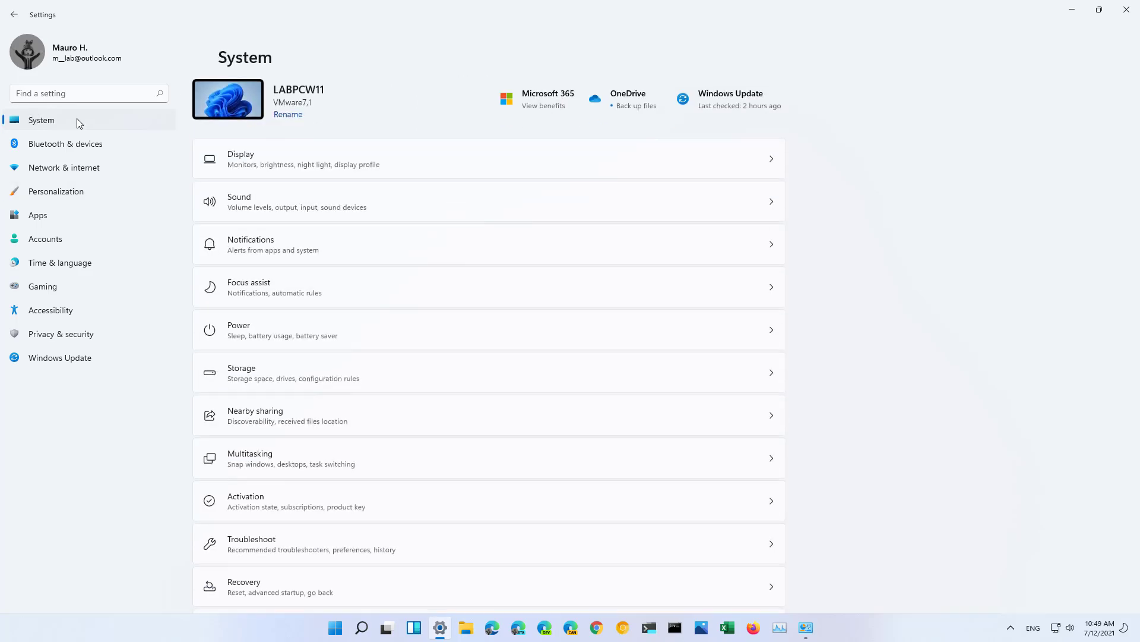
{"action": "scroll", "coordinate": [342, 394], "scroll_direction": "down", "scroll_amount": 3}
{"action": "left_click", "coordinate": [310, 402]}
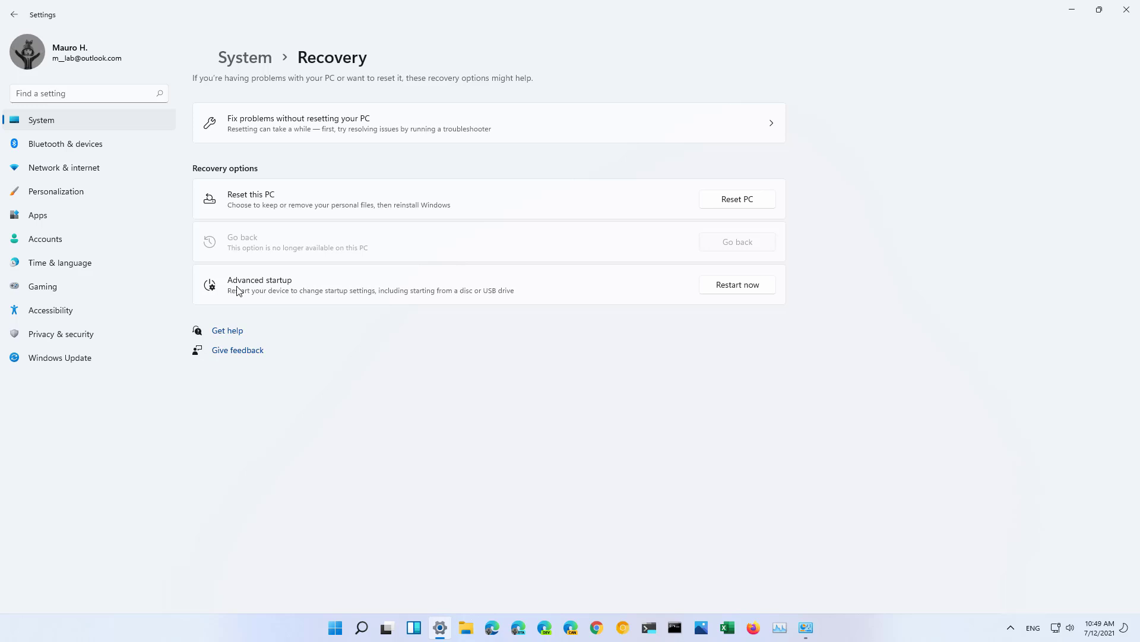
{"action": "left_click", "coordinate": [737, 289]}
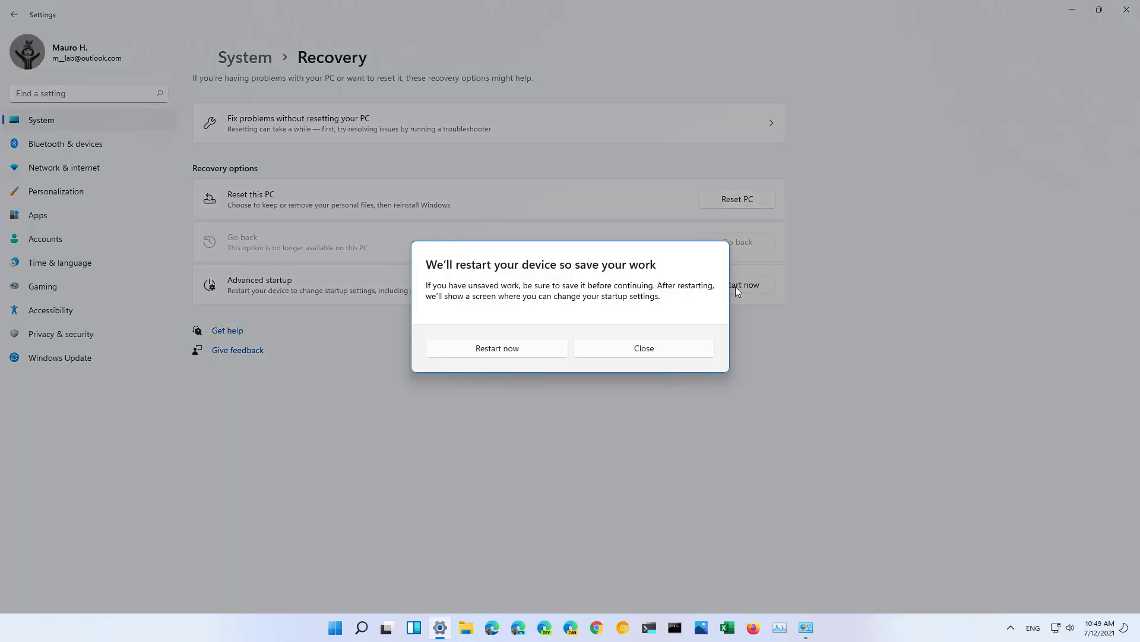
{"action": "left_click", "coordinate": [517, 350]}
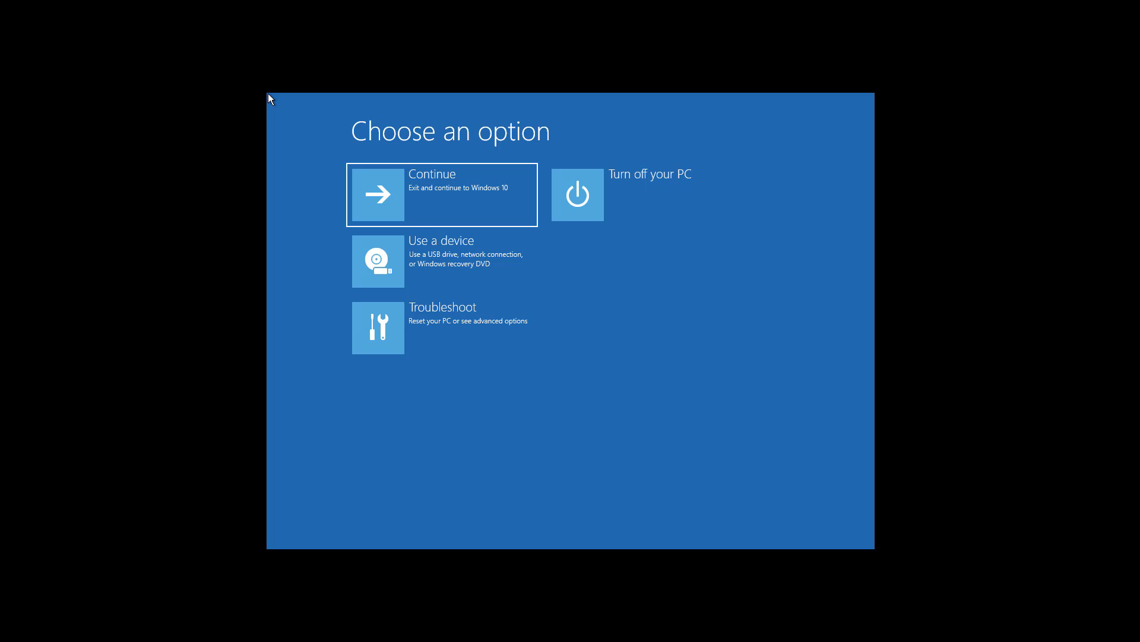
- Go to Troubleshoot and open Reset this PC to see Keep my files and Remove everything
{"action": "key", "text": "Down"}
{"action": "key", "text": "Down"}
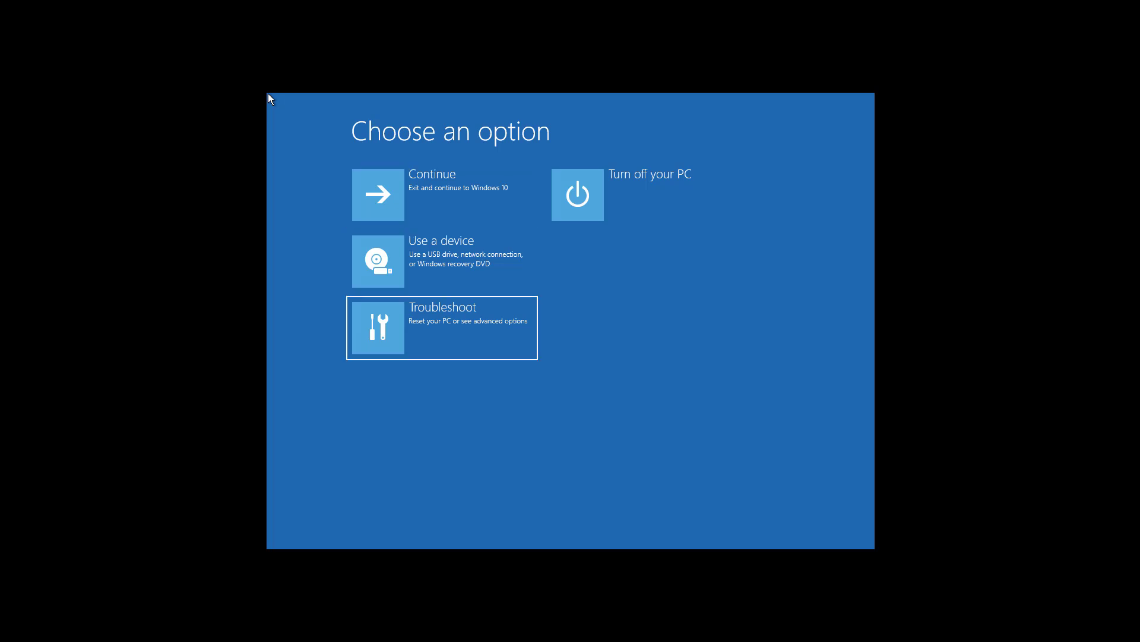
{"action": "key", "text": "Return"}
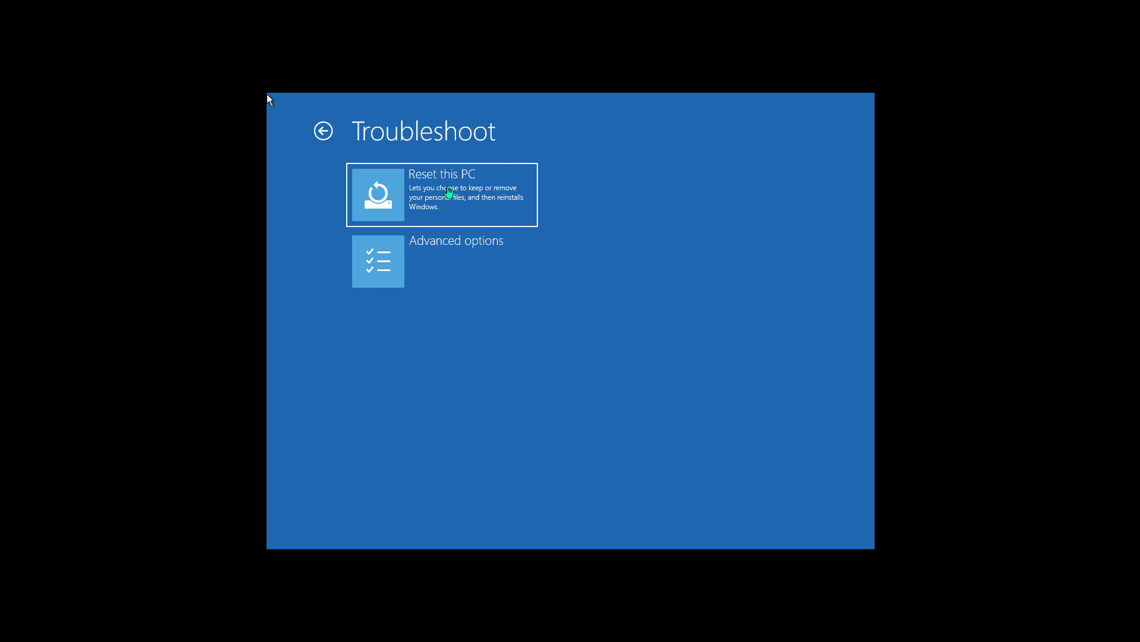
{"action": "left_click", "coordinate": [451, 191]}
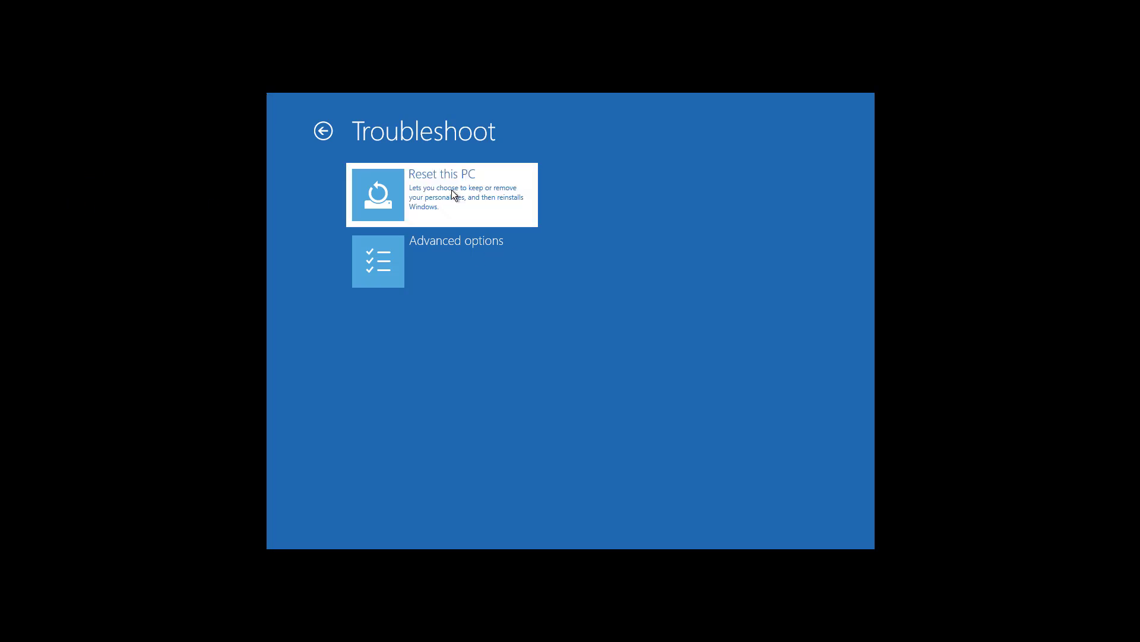
- Browse Advanced options, view Startup Settings, then reveal the additional recovery options
{"action": "left_click", "coordinate": [329, 130]}
{"action": "left_click", "coordinate": [445, 261]}
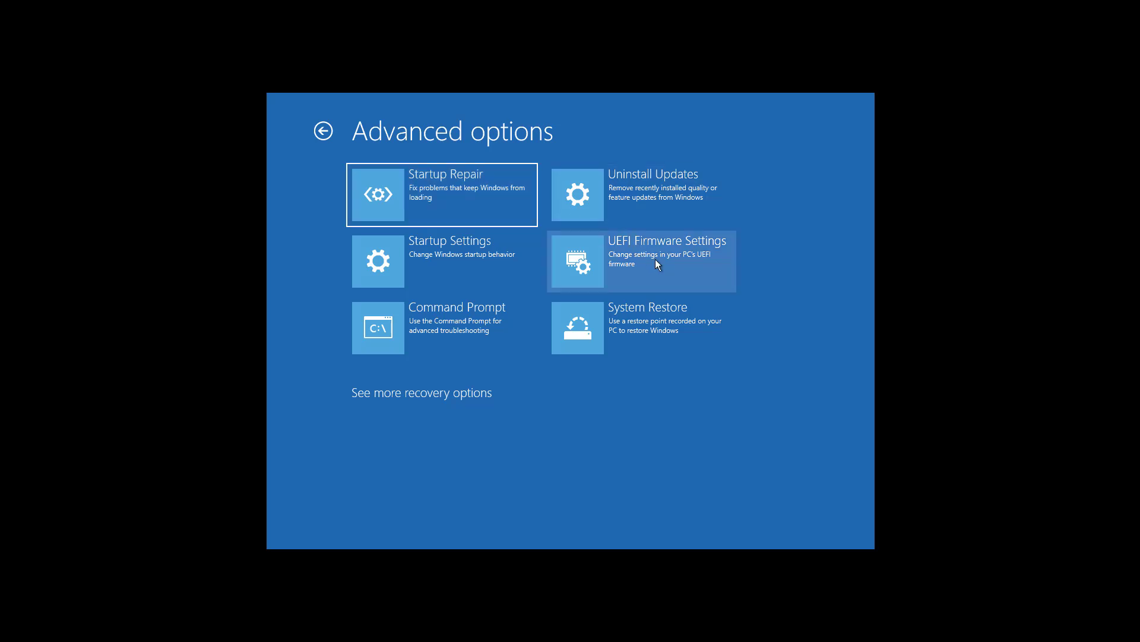
{"action": "left_click", "coordinate": [458, 267]}
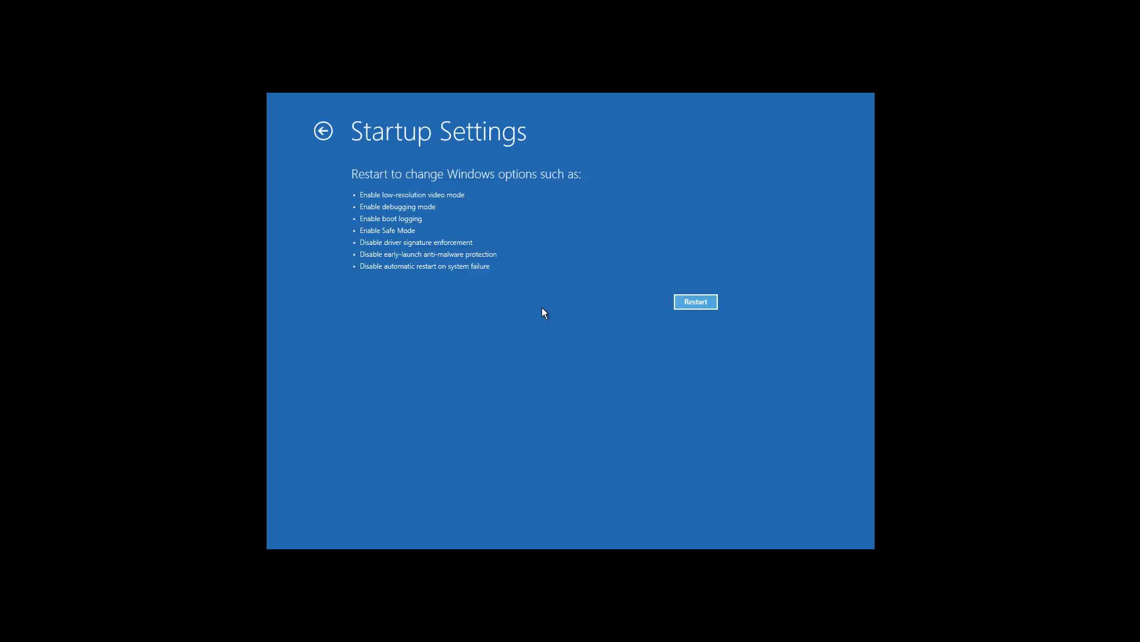
{"action": "left_click", "coordinate": [322, 139]}
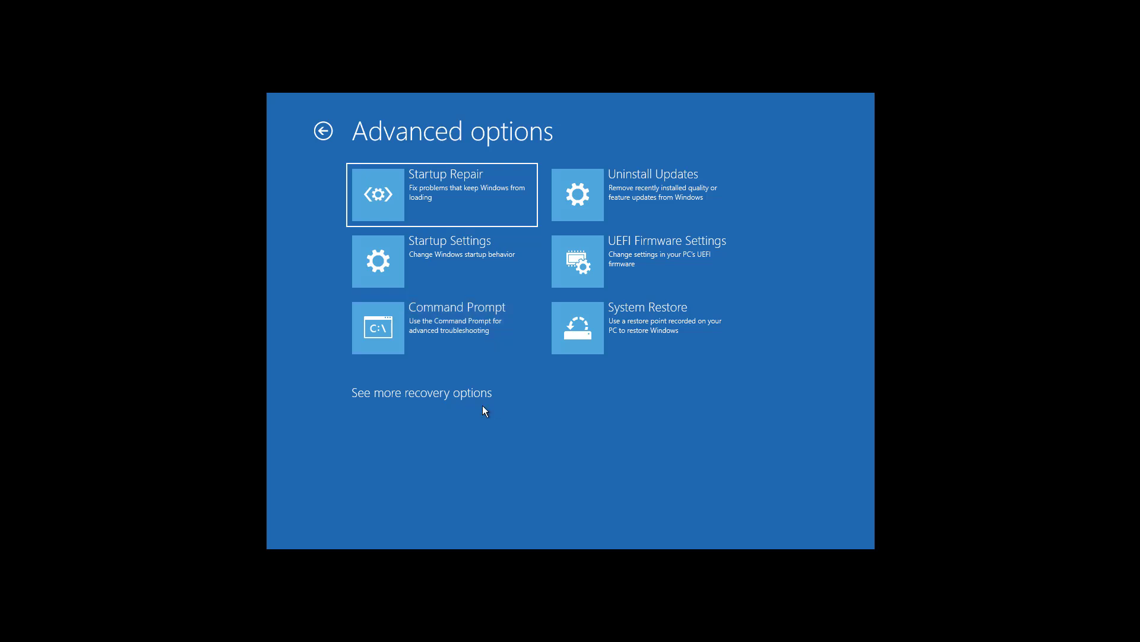
{"action": "left_click", "coordinate": [441, 396]}
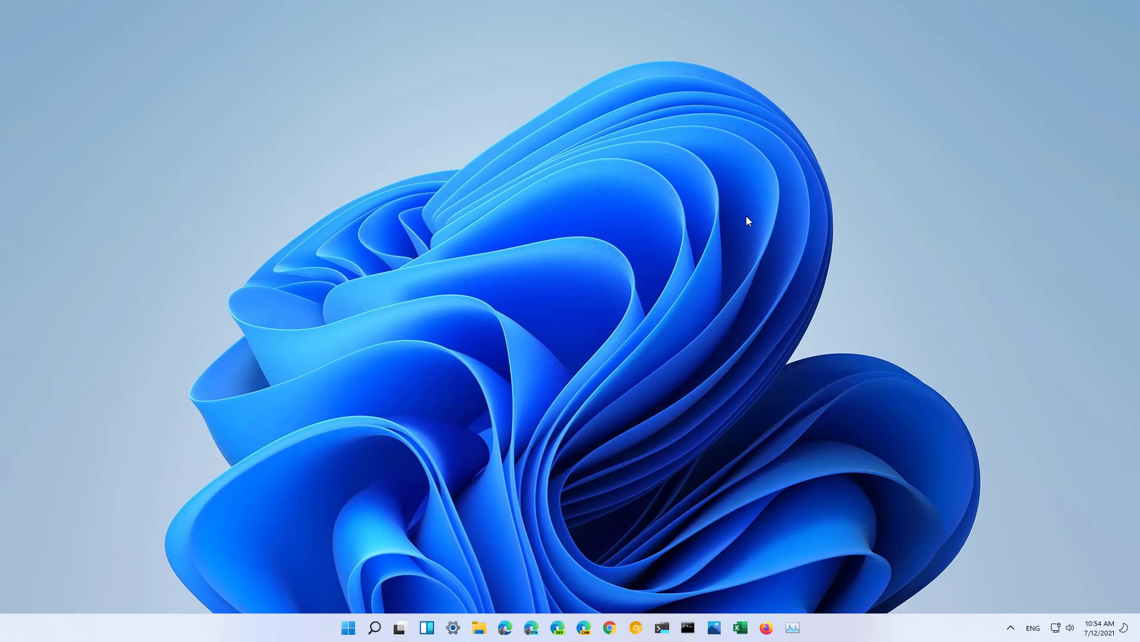
- Show the Start menu power options with Shut down and Restart
{"action": "key", "text": "super"}
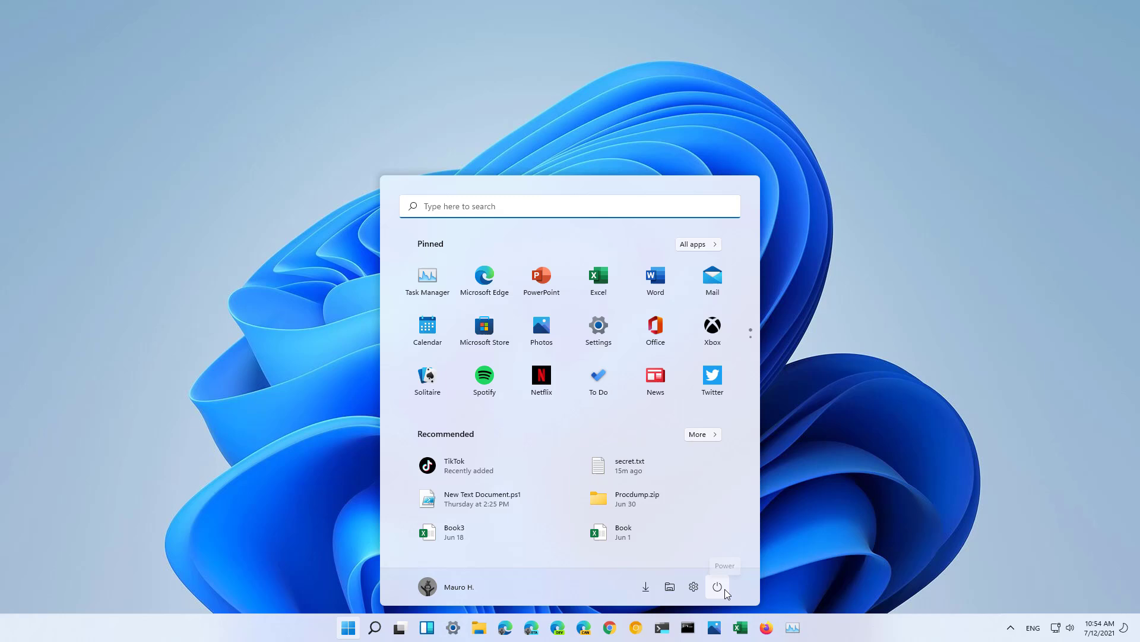
{"action": "left_click", "coordinate": [723, 591]}
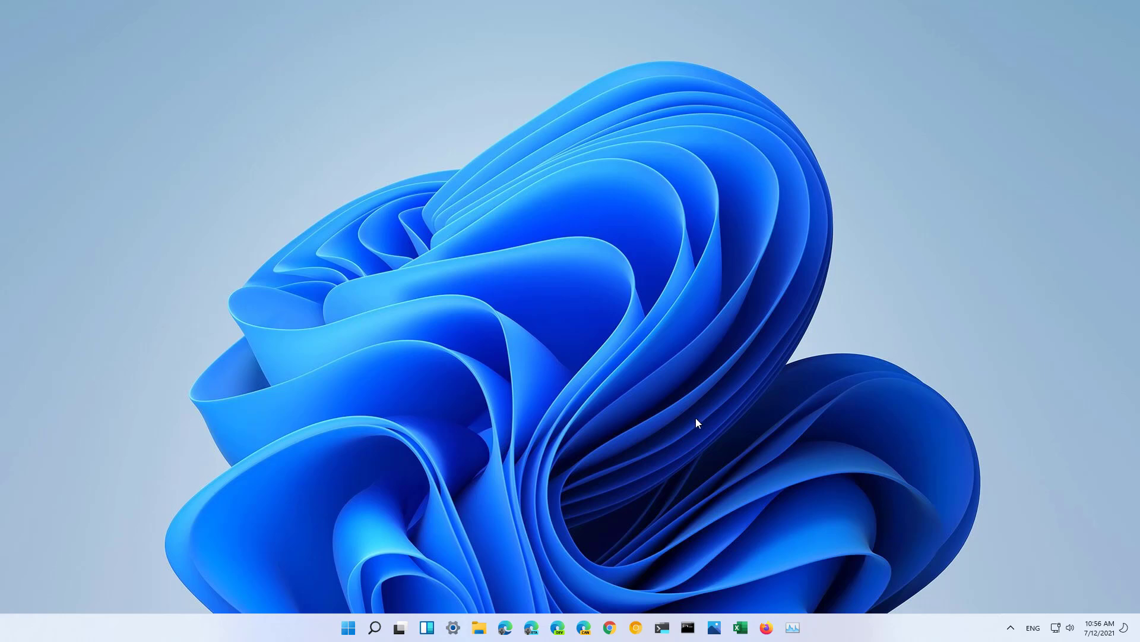
- Run 'shutdown /r /o /f /t 00' in a Terminal Command Prompt session
{"action": "right_click", "coordinate": [668, 629]}
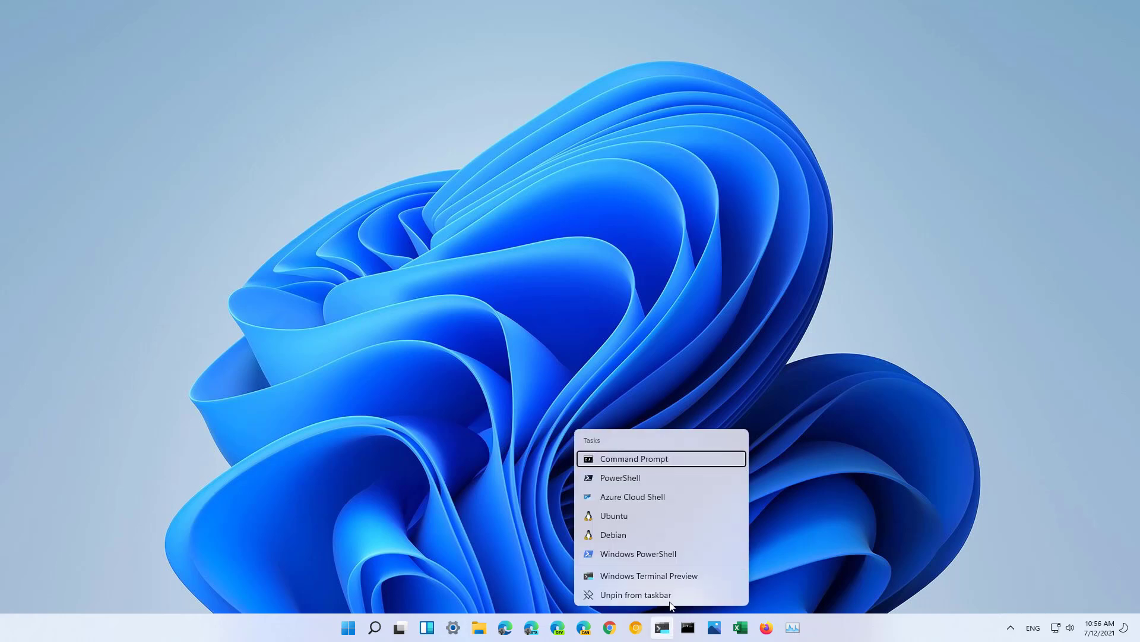
{"action": "left_click", "coordinate": [650, 575]}
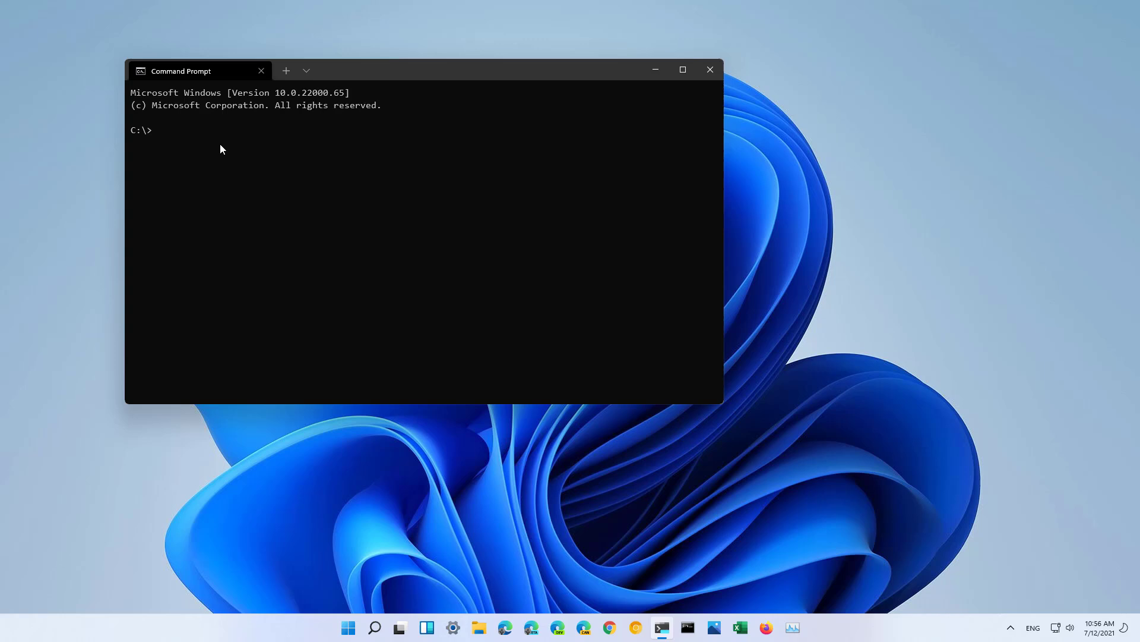
{"action": "type", "text": "shutdown"}
{"action": "type", "text": "/t 00"}
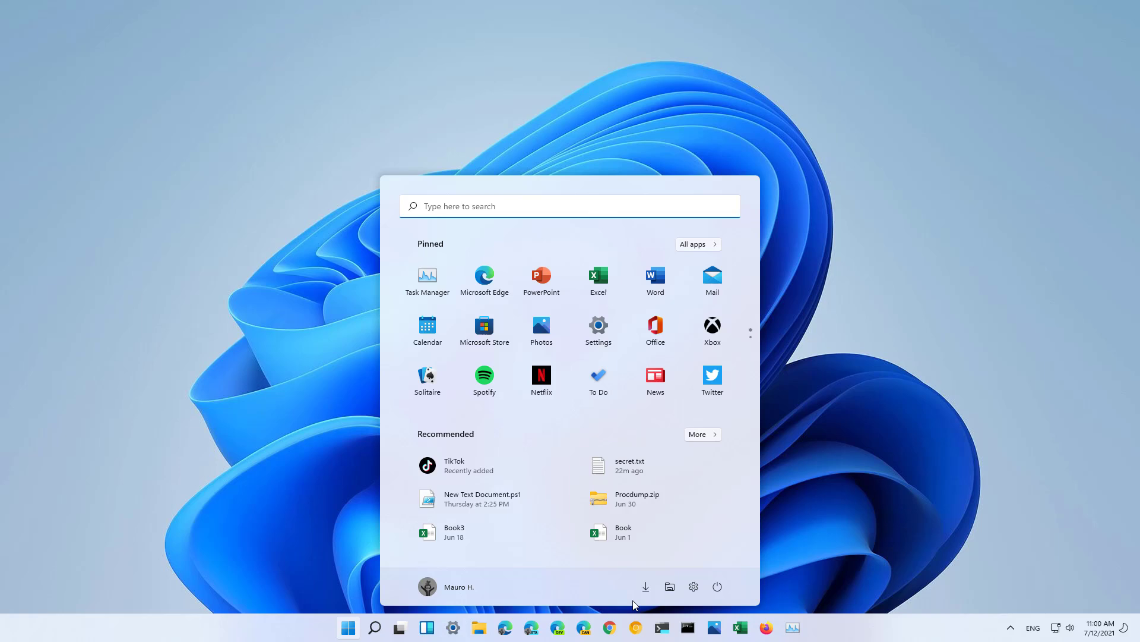
- Restart and pick EFI VMware Virtual SATA CDROM Drive (0.0) in Boot Manager
{"action": "left_click", "coordinate": [718, 586]}
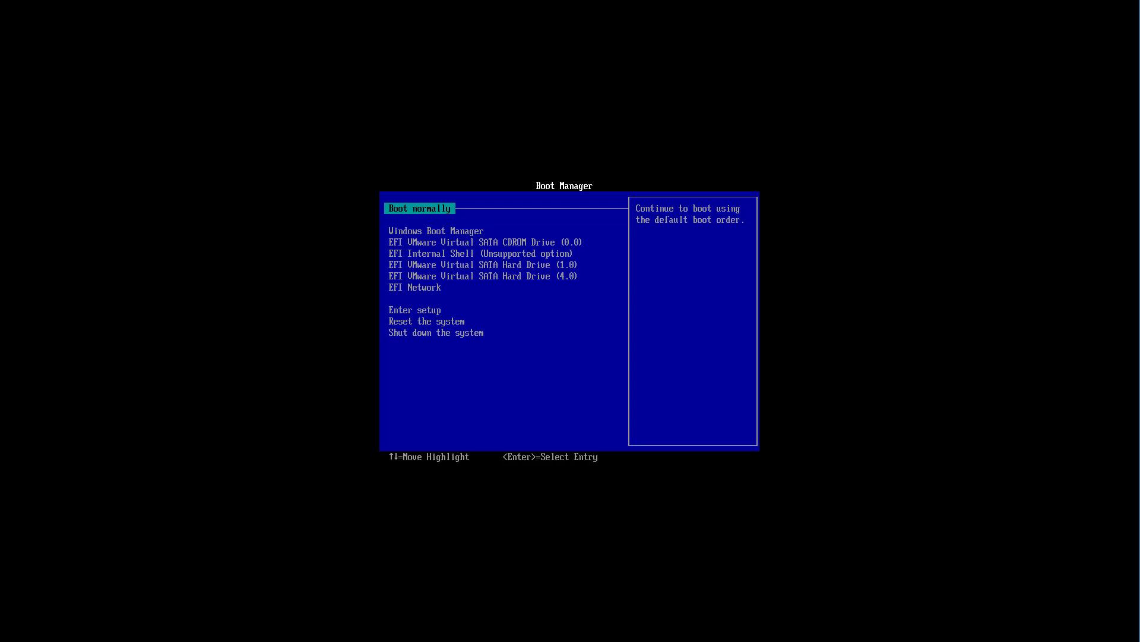
{"action": "key", "text": "Down"}
{"action": "key", "text": "Down"}
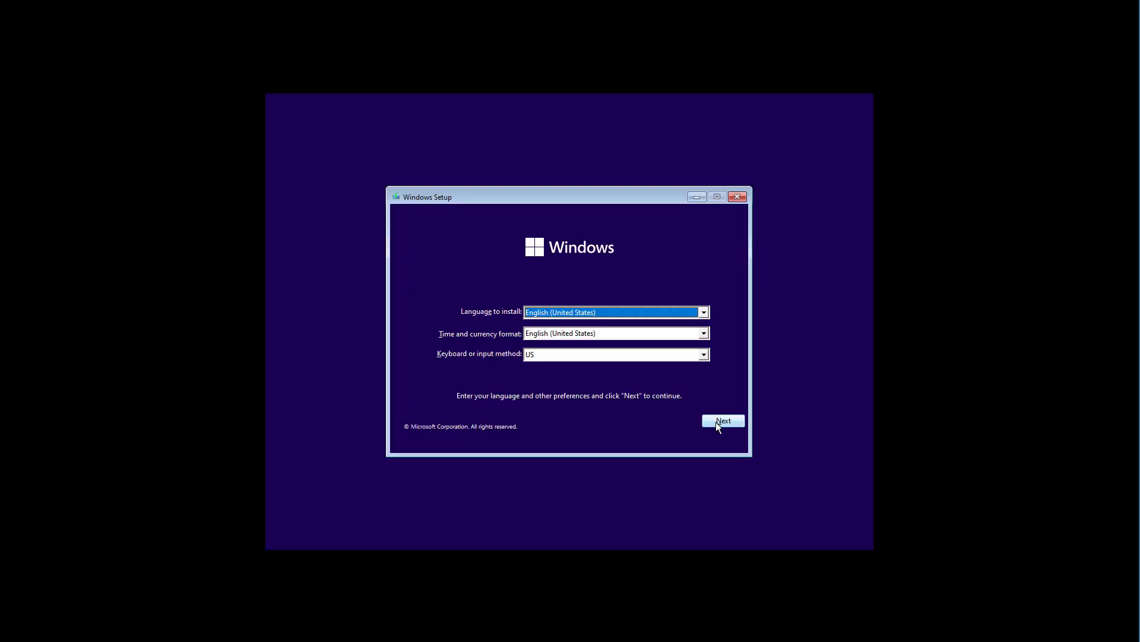
- Accept the Windows Setup language settings and continue with Next
{"action": "left_click", "coordinate": [717, 422]}
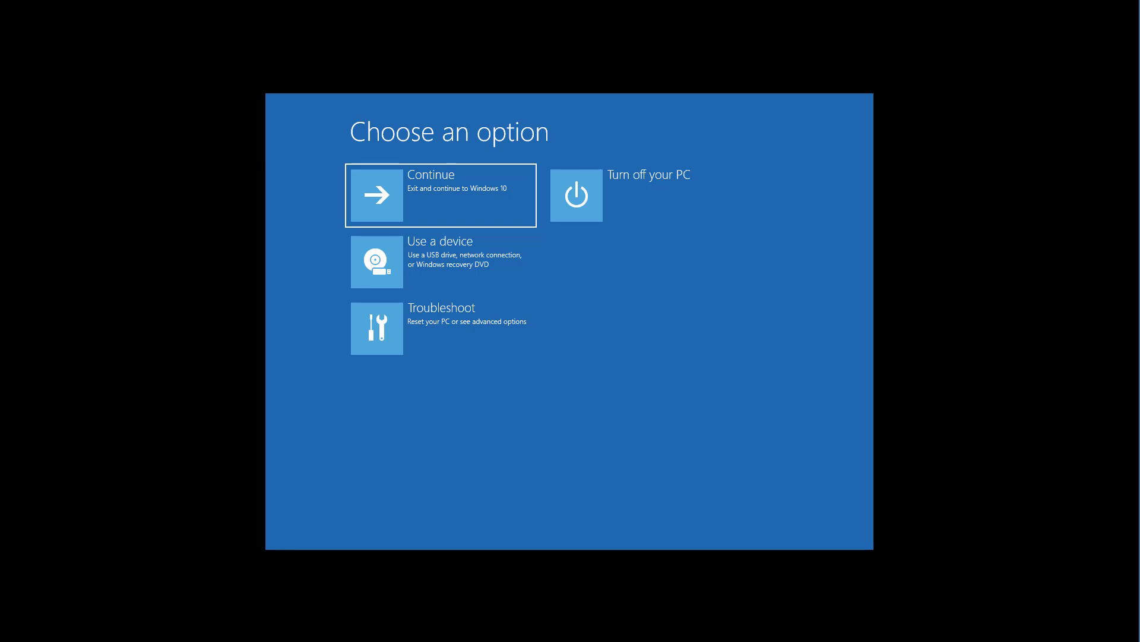
{"action": "left_click", "coordinate": [441, 321]}
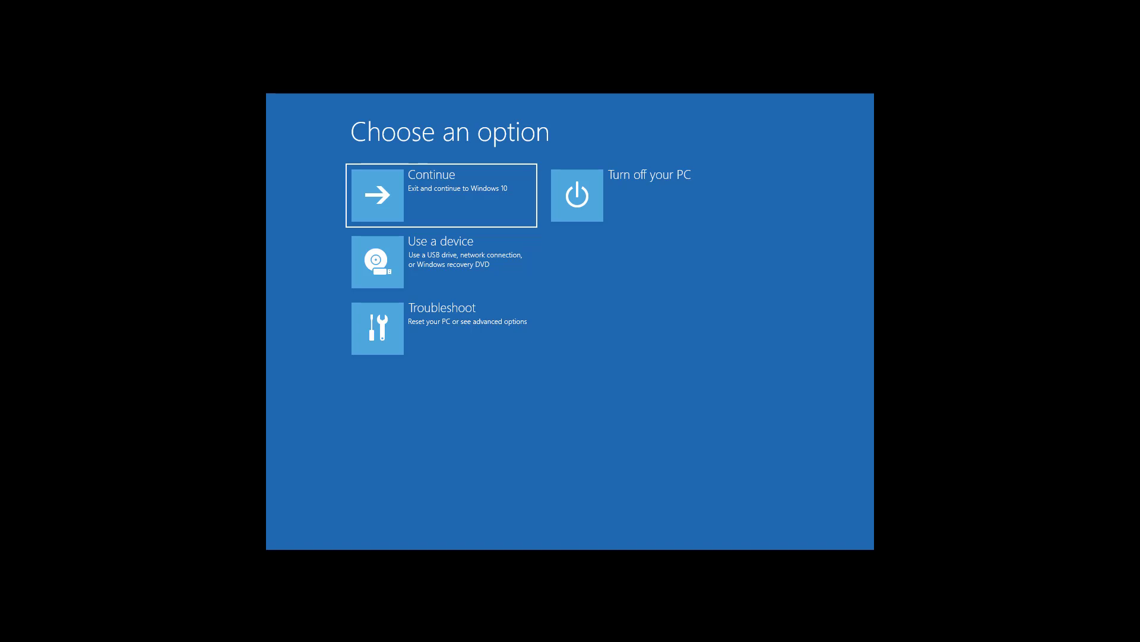
- Move focus down to the Troubleshoot tile on the Choose an option screen
{"action": "key", "text": "Down"}
{"action": "key", "text": "Down"}
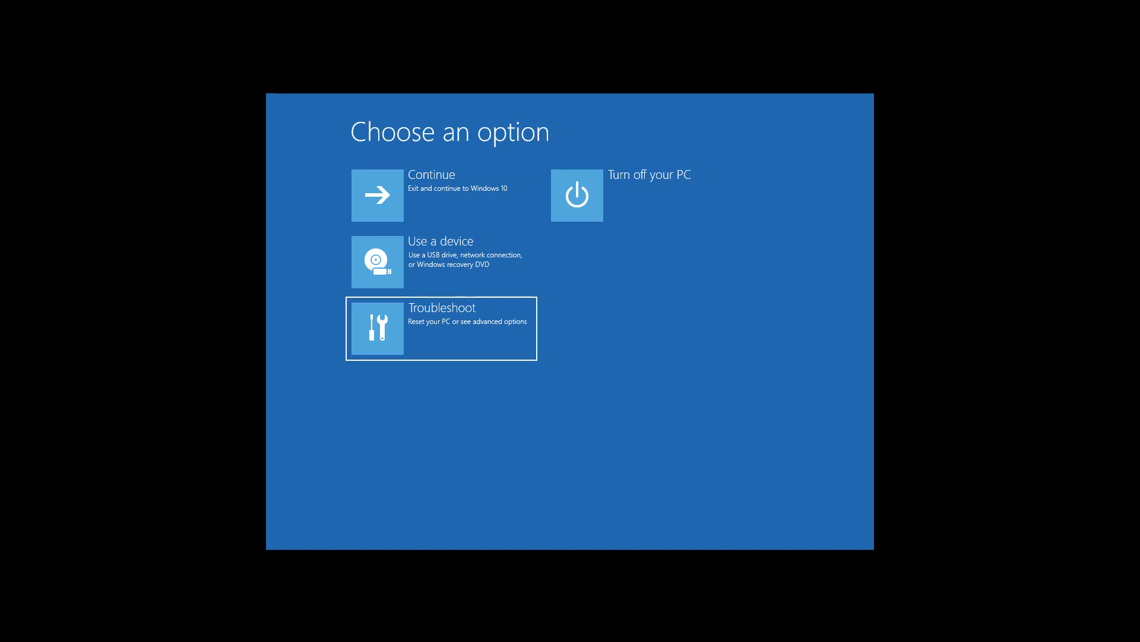